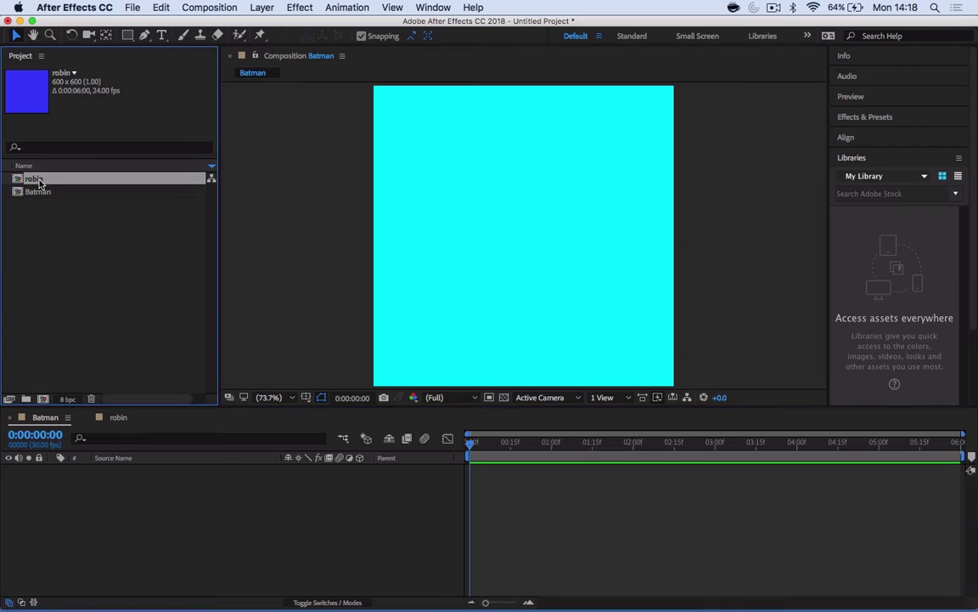
- Open the Batman composition in the timeline
{"action": "double_click", "coordinate": [43, 193]}
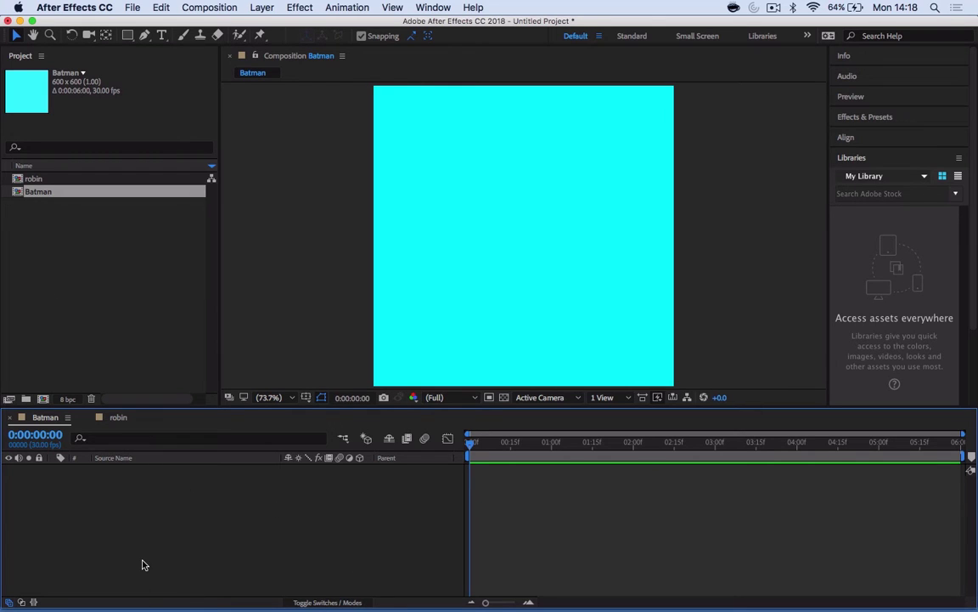
{"action": "left_click", "coordinate": [262, 8]}
{"action": "mouse_move", "coordinate": [264, 27]}
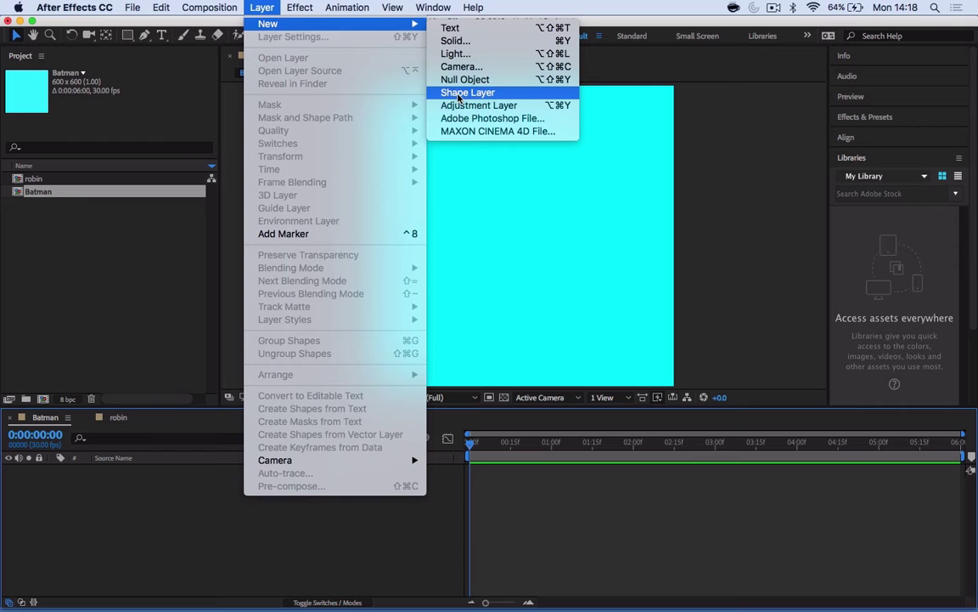
{"action": "left_click", "coordinate": [136, 110]}
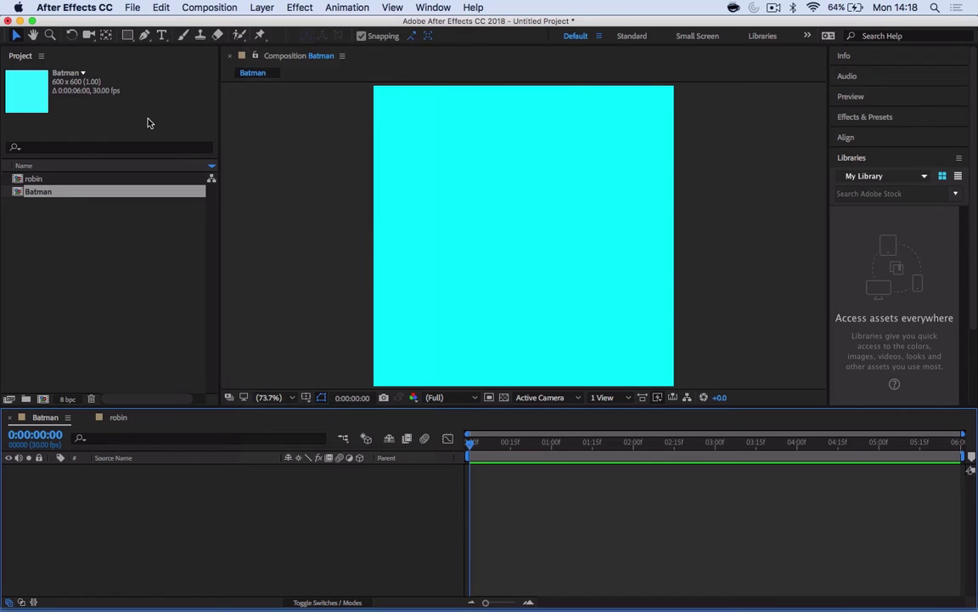
- Draw a square near the centre of the Batman composition with the Rectangle tool, using no fill and an 11 px red stroke
{"action": "left_click", "coordinate": [128, 40]}
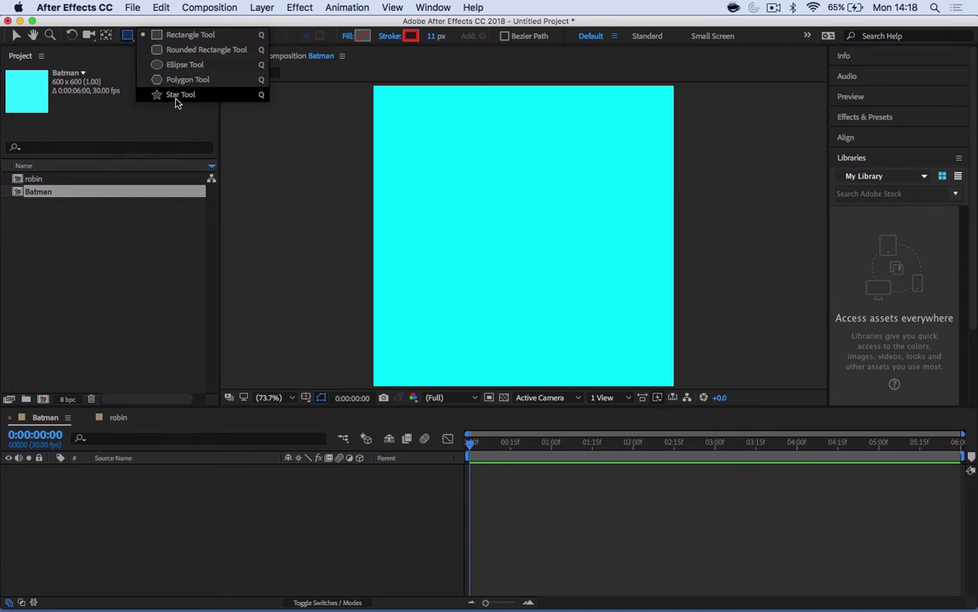
{"action": "left_click", "coordinate": [128, 38]}
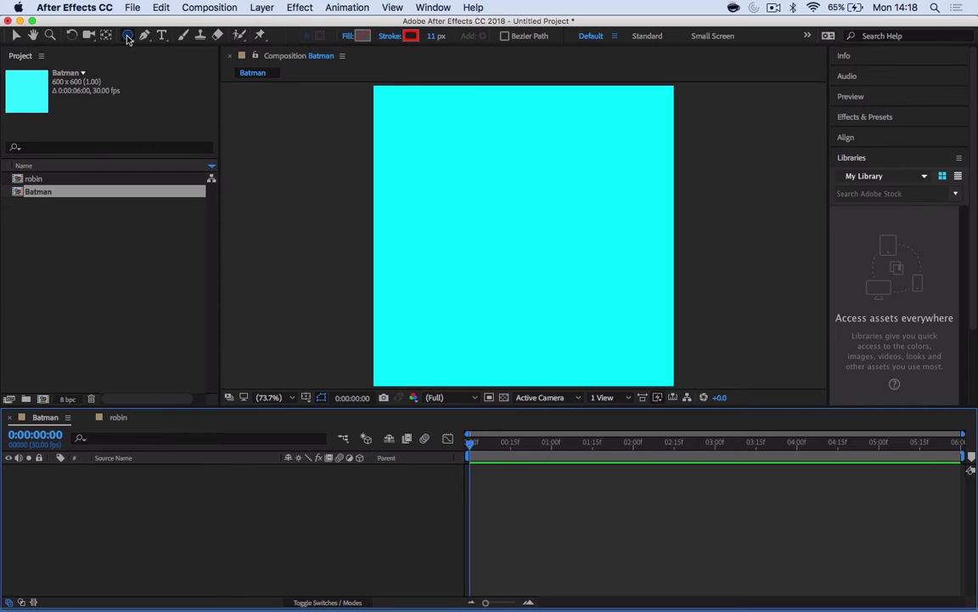
{"action": "left_click", "coordinate": [128, 38]}
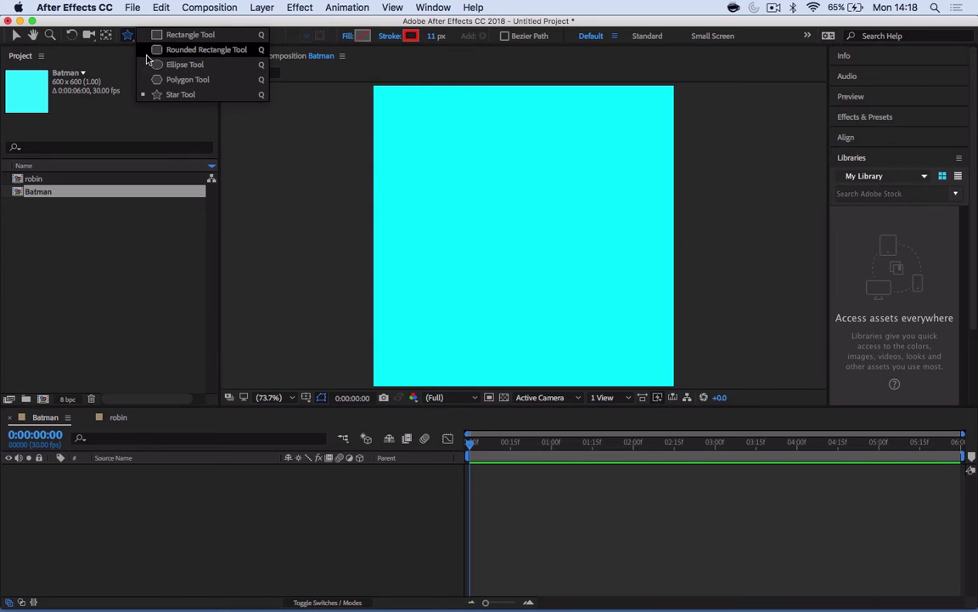
{"action": "left_click", "coordinate": [188, 35]}
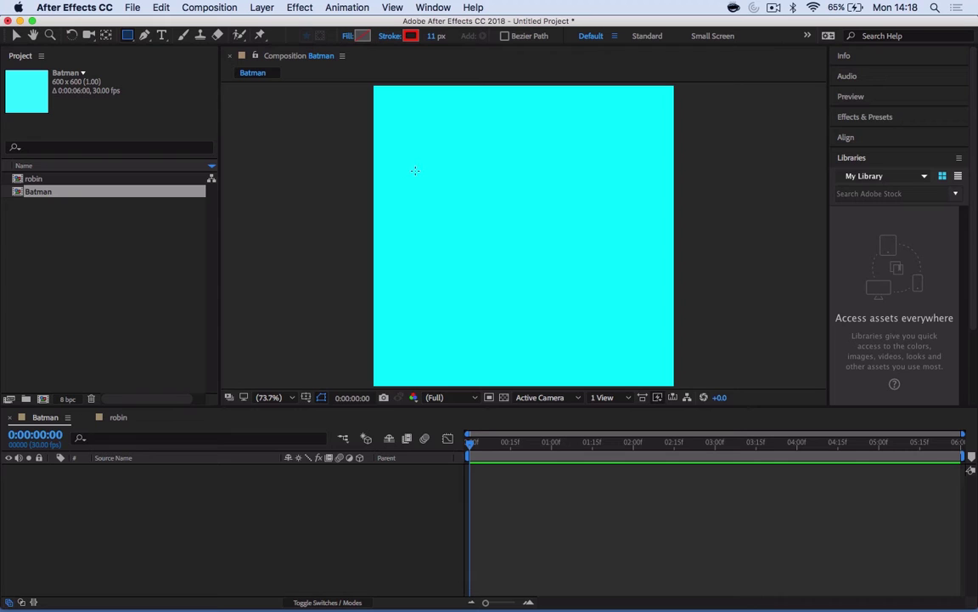
{"action": "left_click_drag", "start_coordinate": [440, 157], "coordinate": [618, 335]}
{"action": "mouse_move", "coordinate": [622, 292]}
{"action": "left_mouse_down"}
{"action": "mouse_move", "coordinate": [508, 228]}
{"action": "mouse_move", "coordinate": [601, 272]}
{"action": "mouse_move", "coordinate": [471, 190]}
{"action": "mouse_move", "coordinate": [578, 284]}
{"action": "mouse_move", "coordinate": [507, 191]}
{"action": "mouse_move", "coordinate": [505, 204]}
{"action": "mouse_move", "coordinate": [594, 281]}
{"action": "mouse_move", "coordinate": [476, 182]}
{"action": "mouse_move", "coordinate": [586, 262]}
{"action": "mouse_move", "coordinate": [492, 199]}
{"action": "mouse_move", "coordinate": [563, 270]}
{"action": "mouse_move", "coordinate": [485, 188]}
{"action": "mouse_move", "coordinate": [590, 286]}
{"action": "mouse_move", "coordinate": [560, 170]}
{"action": "mouse_move", "coordinate": [571, 280]}
{"action": "mouse_move", "coordinate": [599, 159]}
{"action": "mouse_move", "coordinate": [543, 236]}
{"action": "mouse_move", "coordinate": [554, 183]}
{"action": "mouse_move", "coordinate": [524, 163]}
{"action": "mouse_move", "coordinate": [595, 273]}
{"action": "mouse_move", "coordinate": [508, 187]}
{"action": "mouse_move", "coordinate": [543, 200]}
{"action": "mouse_move", "coordinate": [612, 284]}
{"action": "mouse_move", "coordinate": [614, 344]}
{"action": "mouse_move", "coordinate": [569, 284]}
{"action": "mouse_move", "coordinate": [605, 289]}
{"action": "left_mouse_up"}
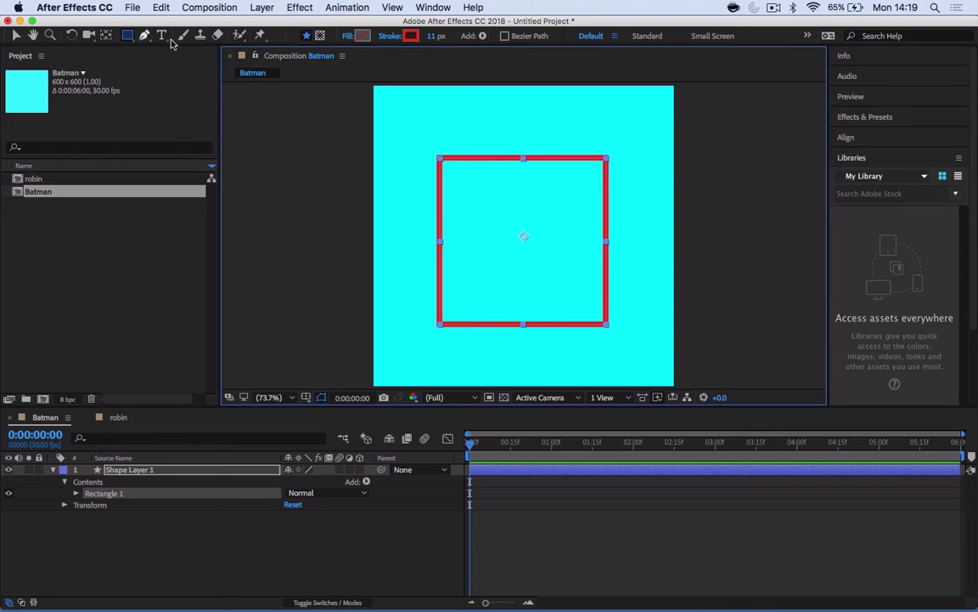
- Fill the square with a fully saturated bright red
{"action": "left_click", "coordinate": [362, 36]}
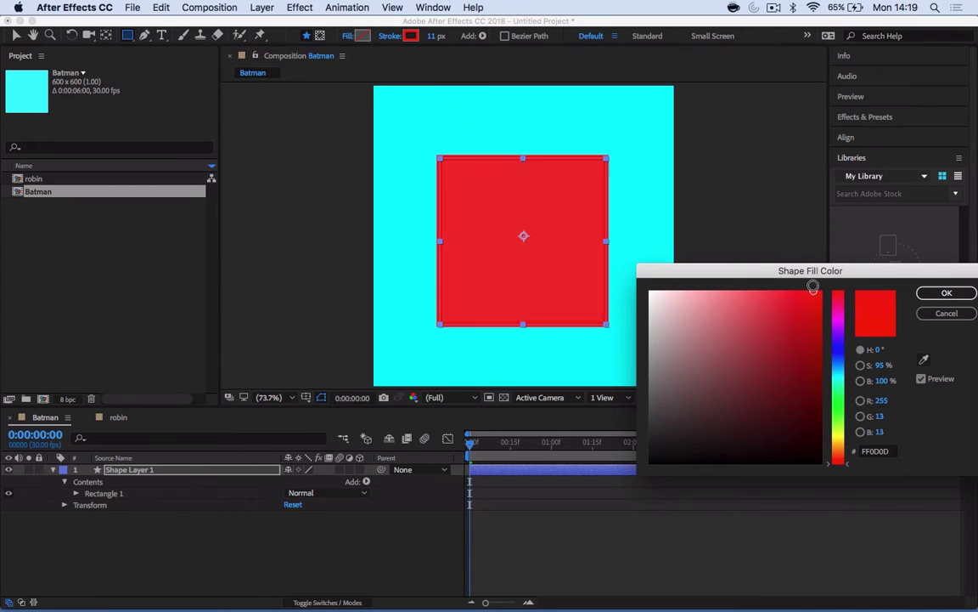
{"action": "left_click", "coordinate": [741, 378]}
{"action": "mouse_move", "coordinate": [727, 325]}
{"action": "left_mouse_down"}
{"action": "mouse_move", "coordinate": [820, 293]}
{"action": "mouse_move", "coordinate": [802, 319]}
{"action": "mouse_move", "coordinate": [821, 288]}
{"action": "mouse_move", "coordinate": [760, 324]}
{"action": "mouse_move", "coordinate": [703, 278]}
{"action": "mouse_move", "coordinate": [813, 302]}
{"action": "mouse_move", "coordinate": [822, 290]}
{"action": "left_mouse_up"}
{"action": "left_click", "coordinate": [943, 293]}
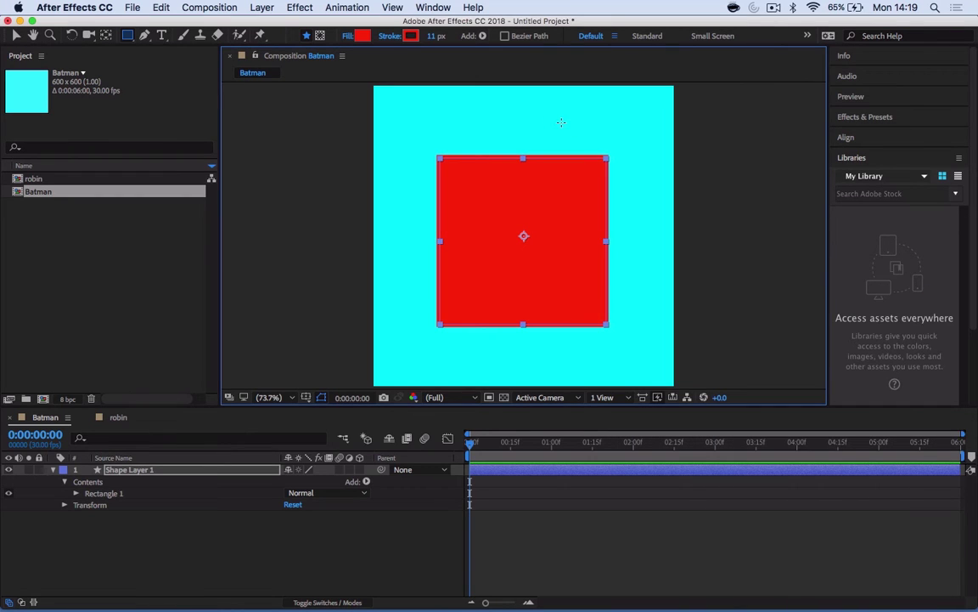
- Try the linear and radial gradient fill types on the square and set its fill to None
{"action": "left_click", "coordinate": [347, 36]}
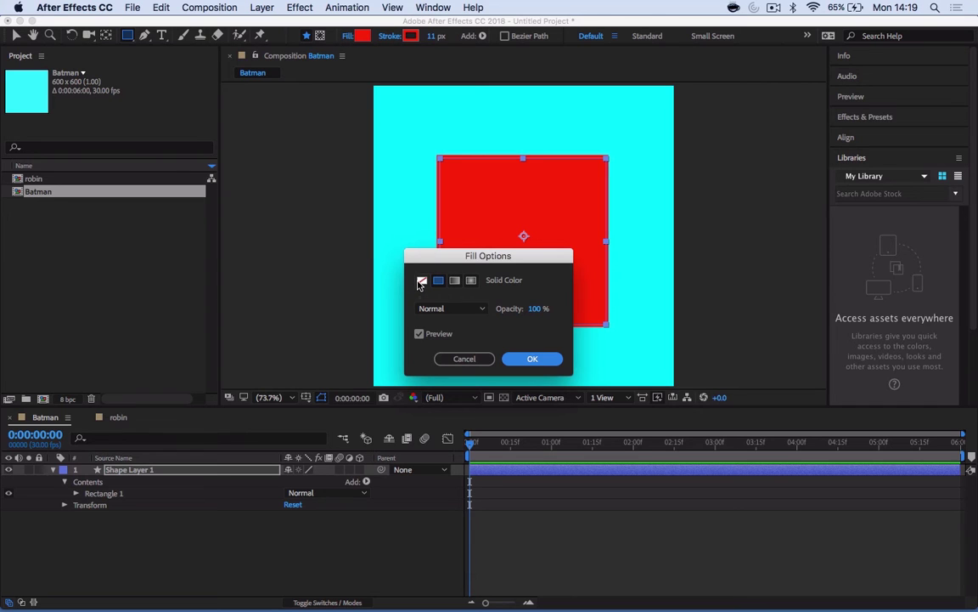
{"action": "left_click", "coordinate": [422, 282]}
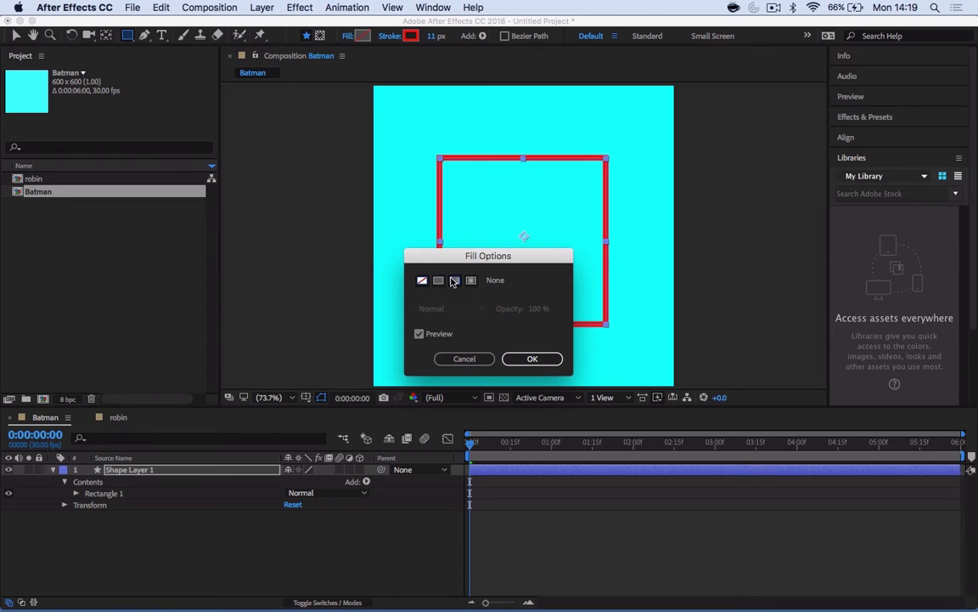
{"action": "left_click", "coordinate": [454, 281]}
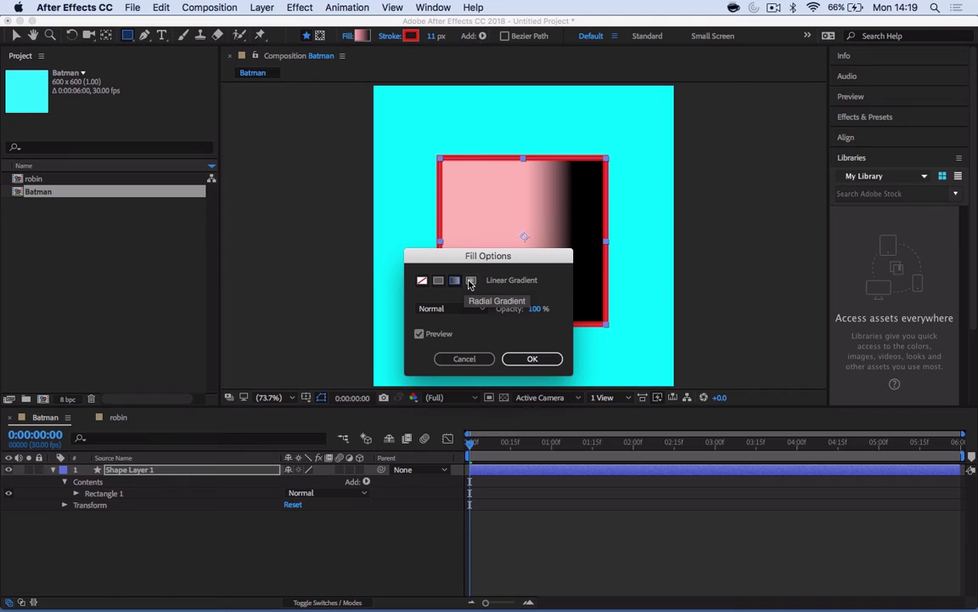
{"action": "left_click", "coordinate": [471, 283]}
{"action": "left_click", "coordinate": [421, 282]}
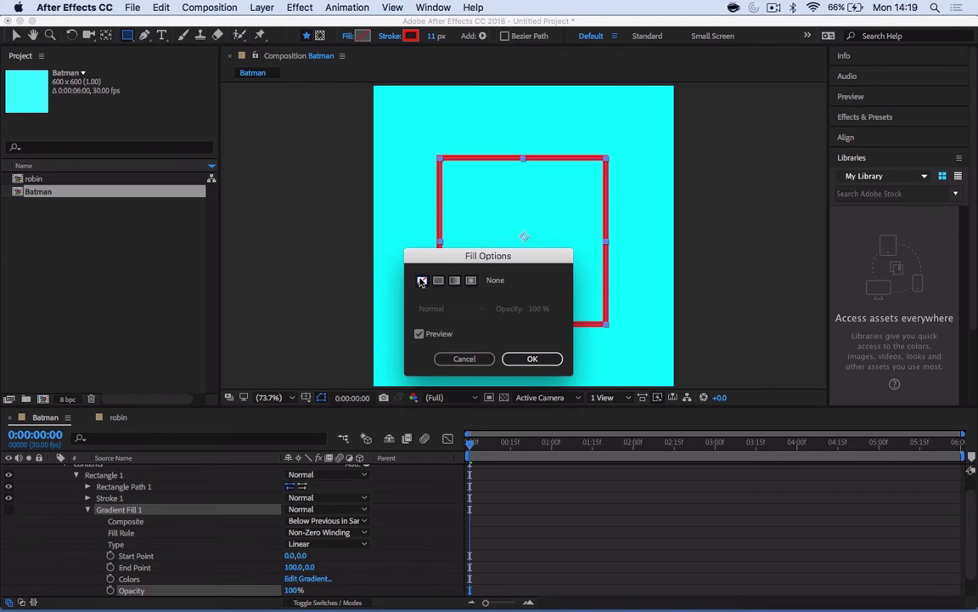
{"action": "left_click", "coordinate": [528, 359]}
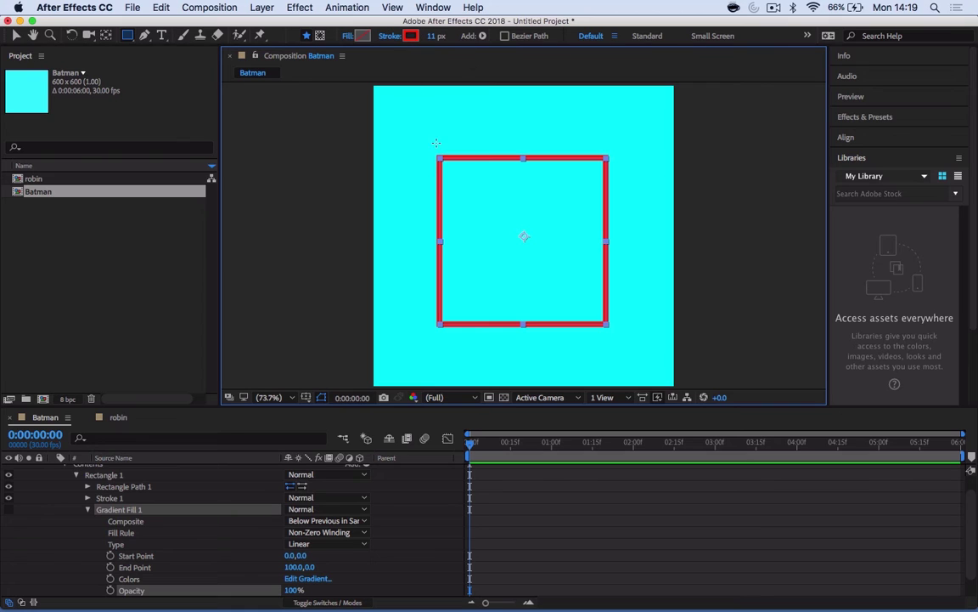
- Set the square's stroke colour to near-black 0D0000 and its stroke width to 16 px
{"action": "left_click", "coordinate": [411, 35]}
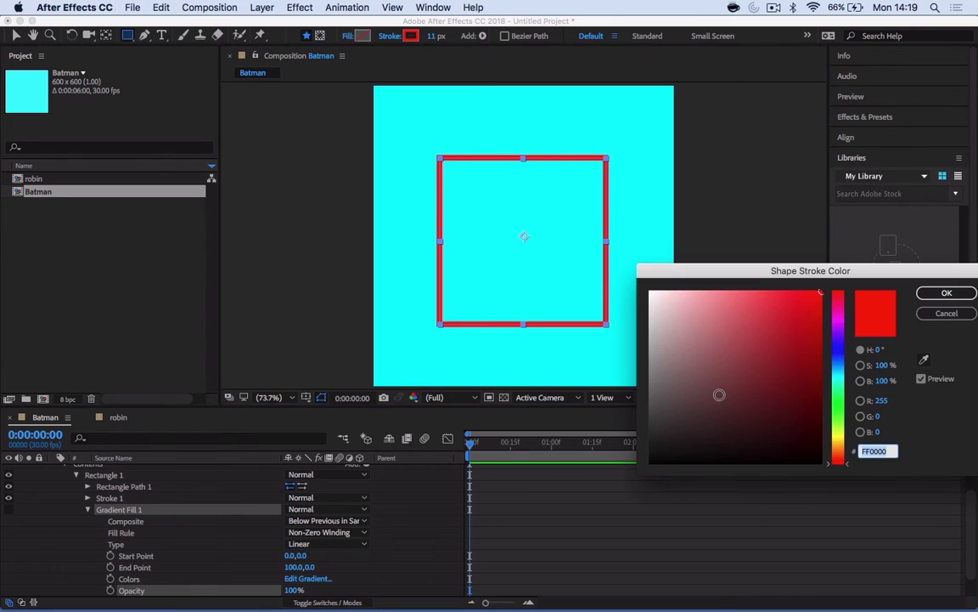
{"action": "left_click_drag", "start_coordinate": [718, 393], "coordinate": [875, 455]}
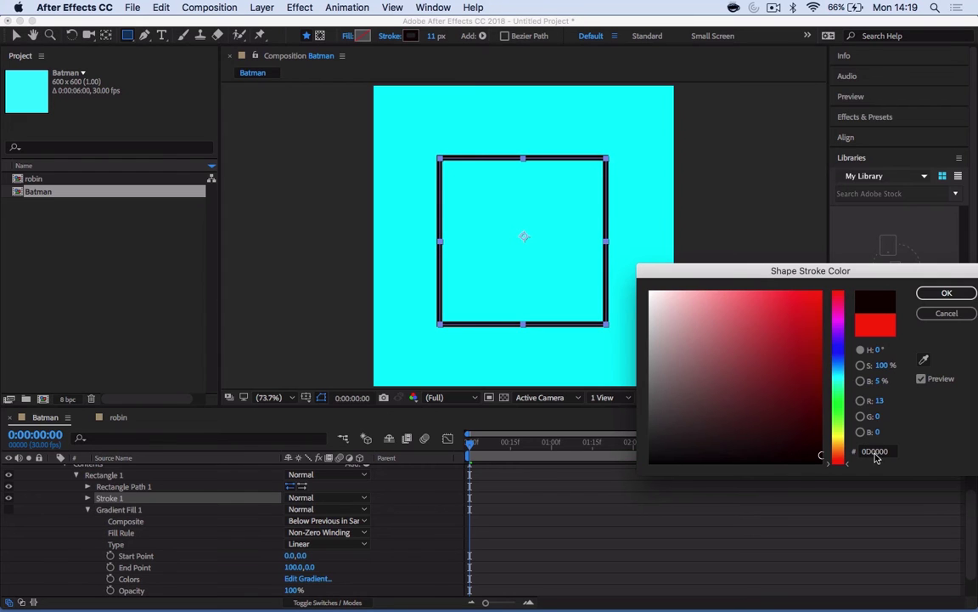
{"action": "left_click", "coordinate": [949, 294]}
{"action": "mouse_move", "coordinate": [436, 35]}
{"action": "left_mouse_down"}
{"action": "mouse_move", "coordinate": [484, 36]}
{"action": "mouse_move", "coordinate": [384, 34]}
{"action": "mouse_move", "coordinate": [463, 38]}
{"action": "mouse_move", "coordinate": [435, 41]}
{"action": "left_mouse_up"}
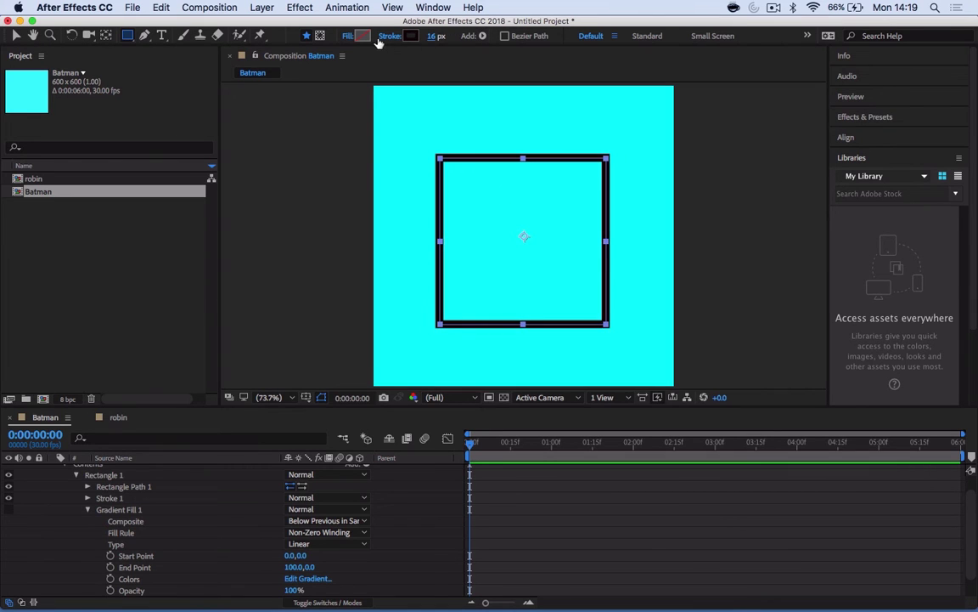
- Set the square's fill type to Solid Color with Normal blending and 100% opacity
{"action": "left_click", "coordinate": [347, 35]}
{"action": "left_click", "coordinate": [438, 281]}
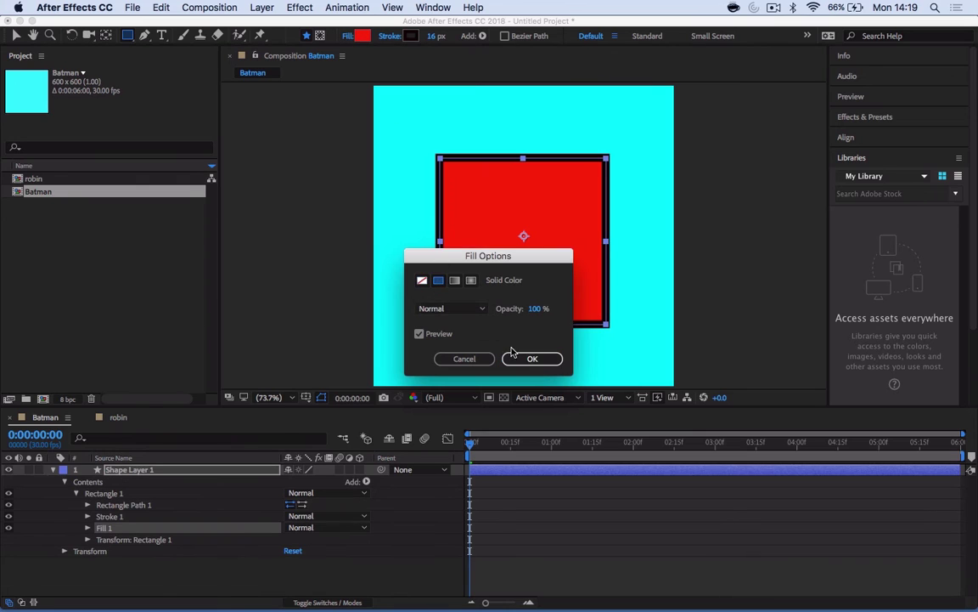
{"action": "left_click", "coordinate": [532, 358]}
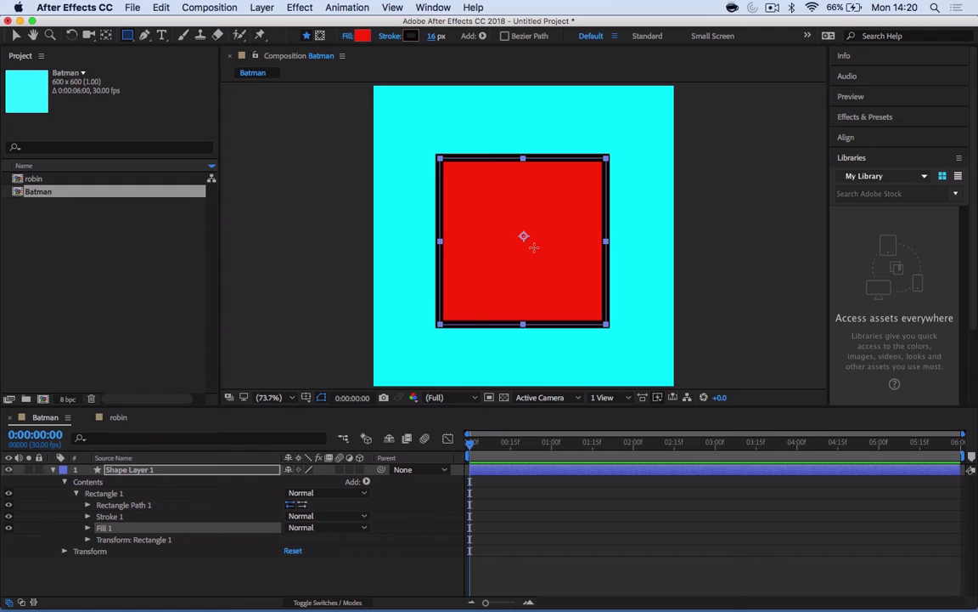
- Snap the anchor point of Shape Layer 1 to the centre of the square using the anchor point tool with snapping enabled
{"action": "left_click", "coordinate": [106, 36]}
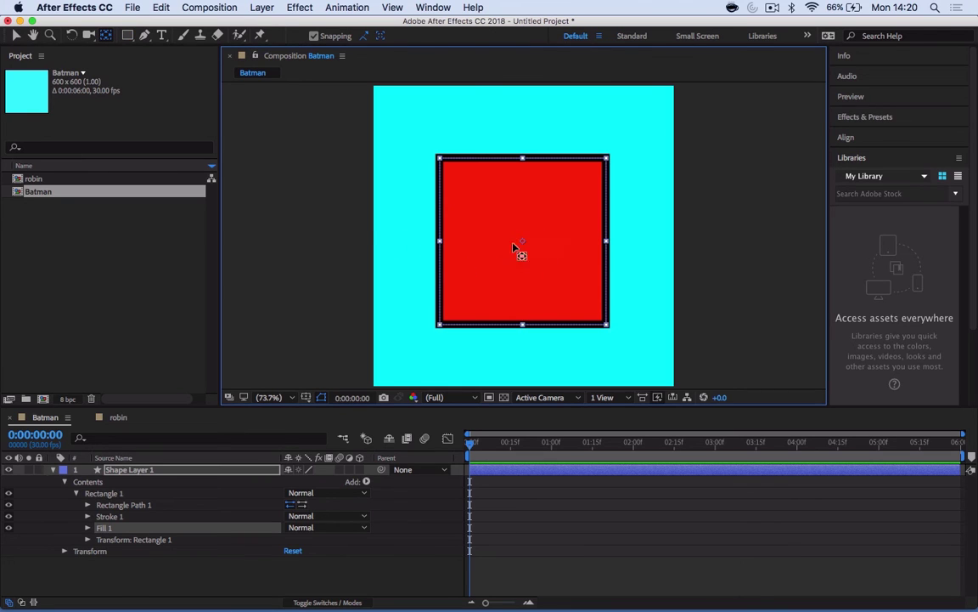
{"action": "left_click", "coordinate": [148, 472]}
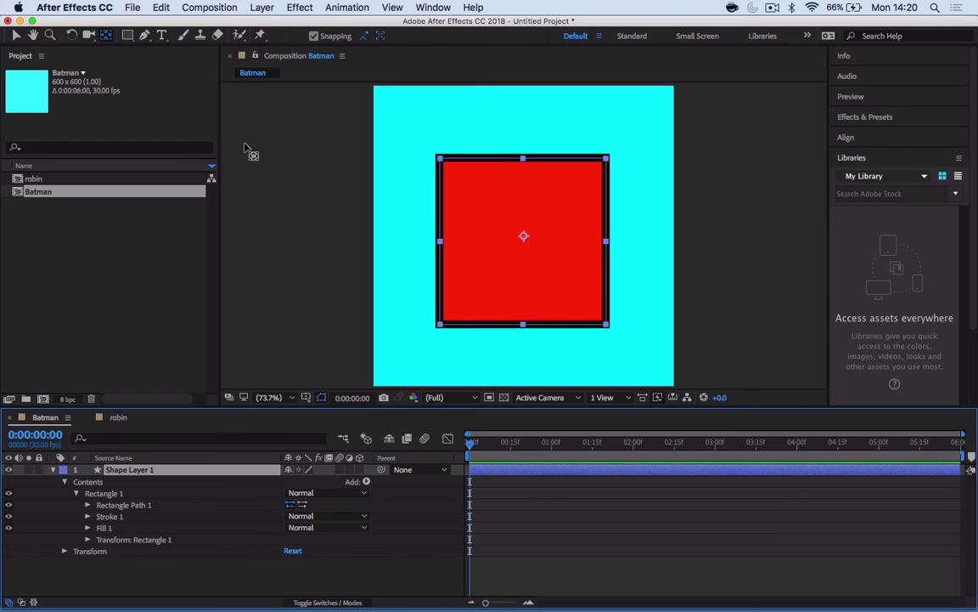
{"action": "left_click", "coordinate": [134, 507]}
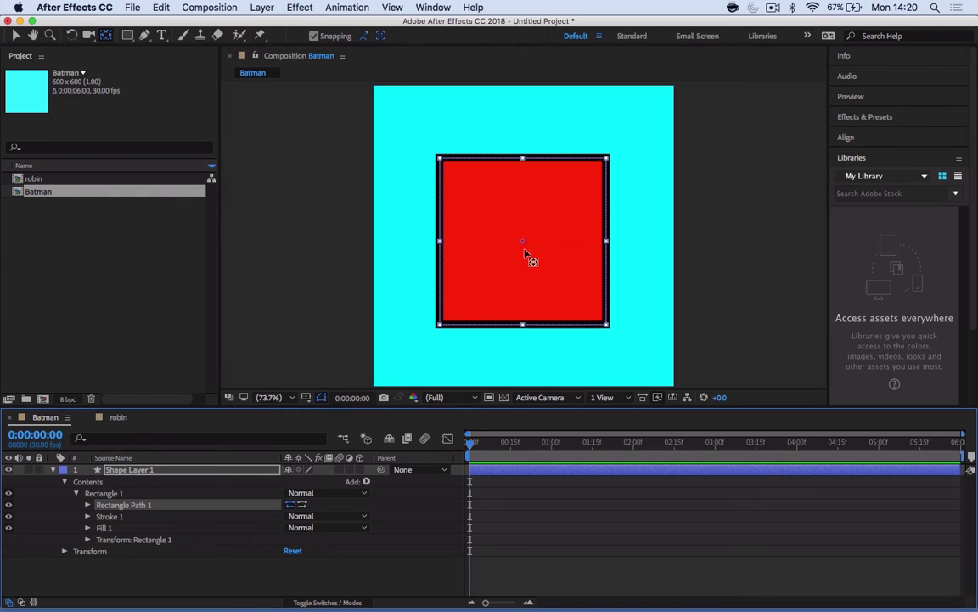
{"action": "left_click", "coordinate": [141, 472]}
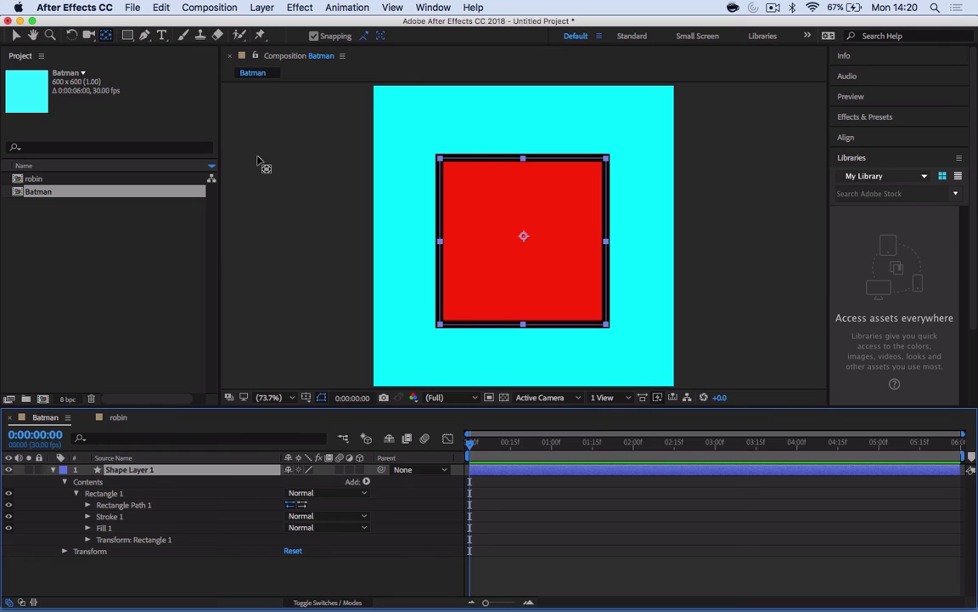
{"action": "left_click", "coordinate": [124, 35]}
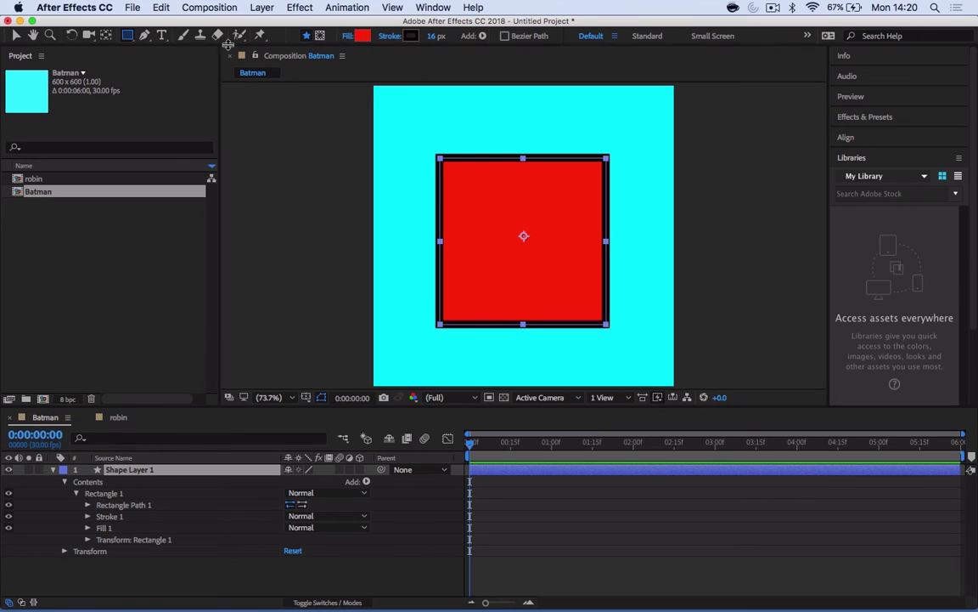
{"action": "left_click", "coordinate": [105, 38]}
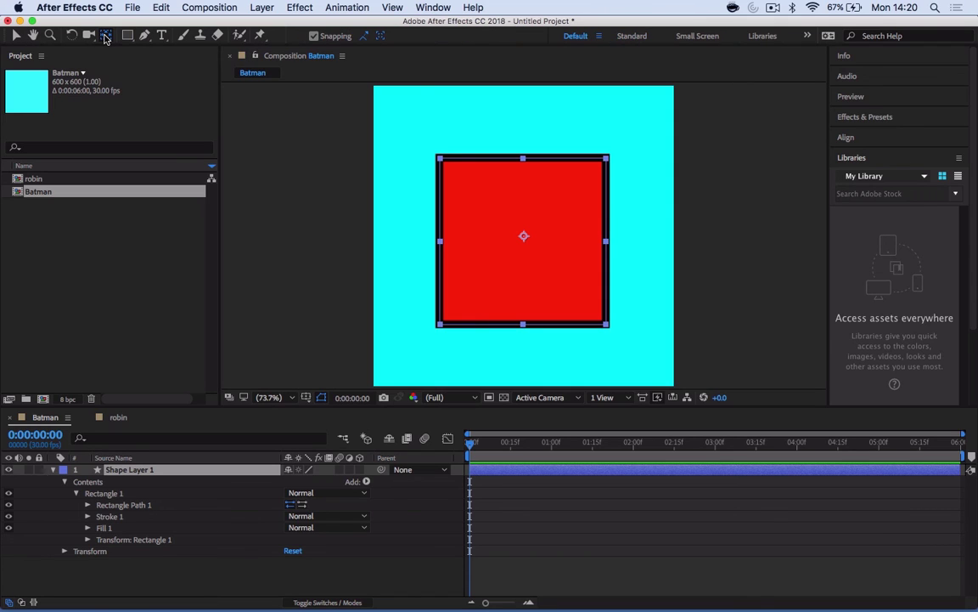
{"action": "left_click", "coordinate": [315, 37]}
{"action": "left_click", "coordinate": [314, 36]}
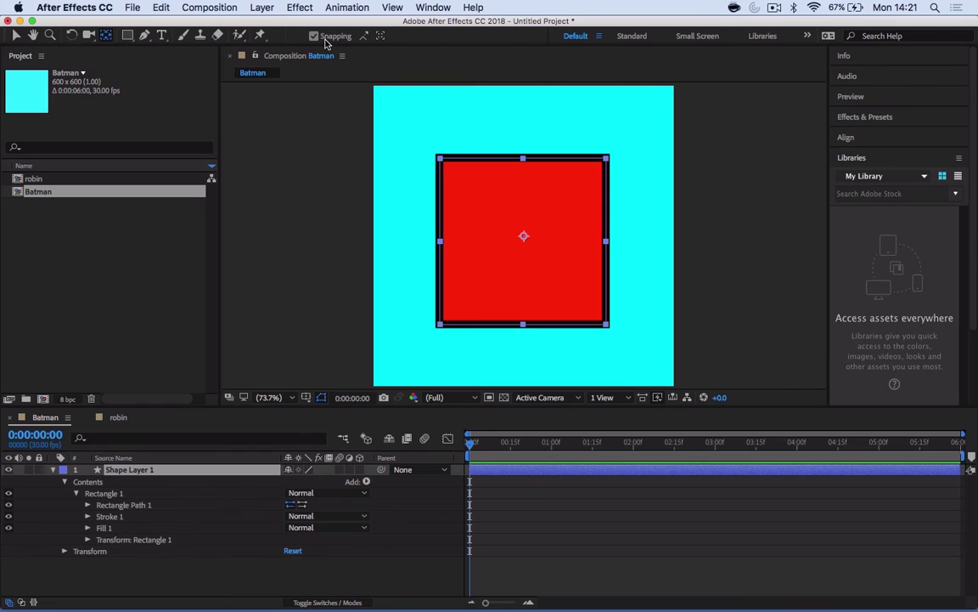
{"action": "left_click", "coordinate": [524, 239]}
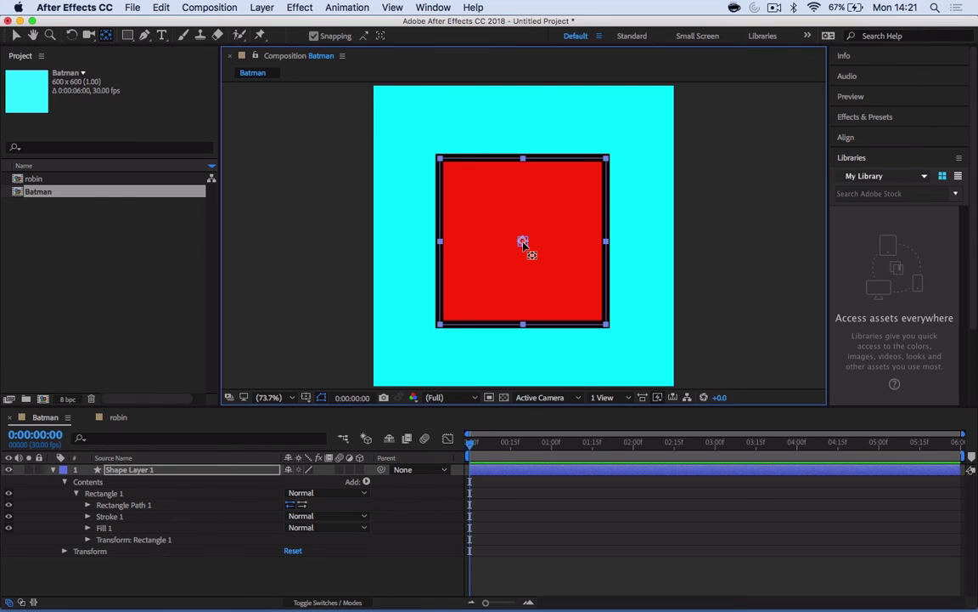
- Test scaling to 35% and rotating Shape Layer 1 about an anchor point outside the square's upper-left corner, and return the anchor to the square's centre
{"action": "left_click_drag", "start_coordinate": [523, 242], "coordinate": [420, 131]}
{"action": "left_click", "coordinate": [153, 472]}
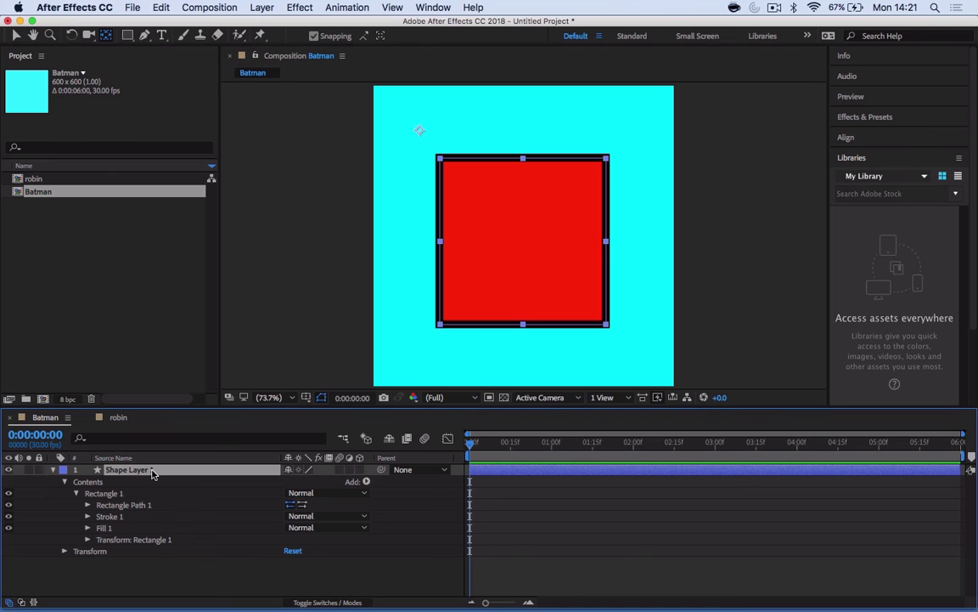
{"action": "key", "text": "s"}
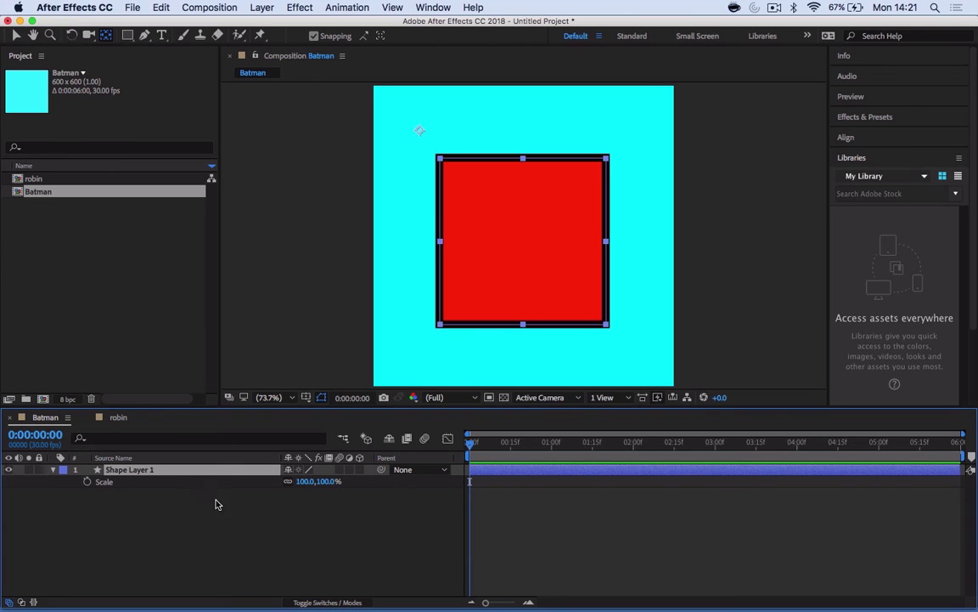
{"action": "left_click_drag", "start_coordinate": [304, 481], "coordinate": [120, 483]}
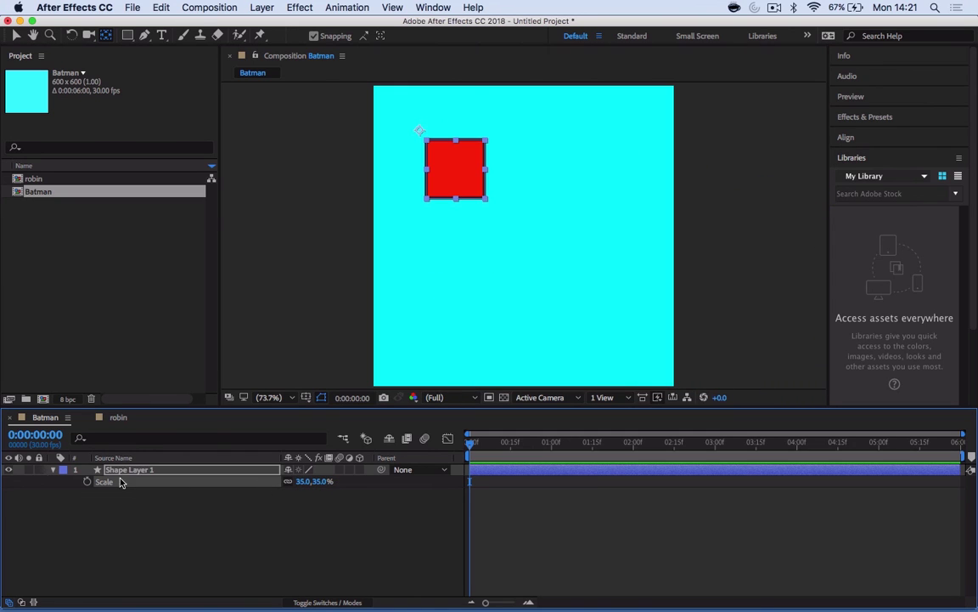
{"action": "key", "text": "r"}
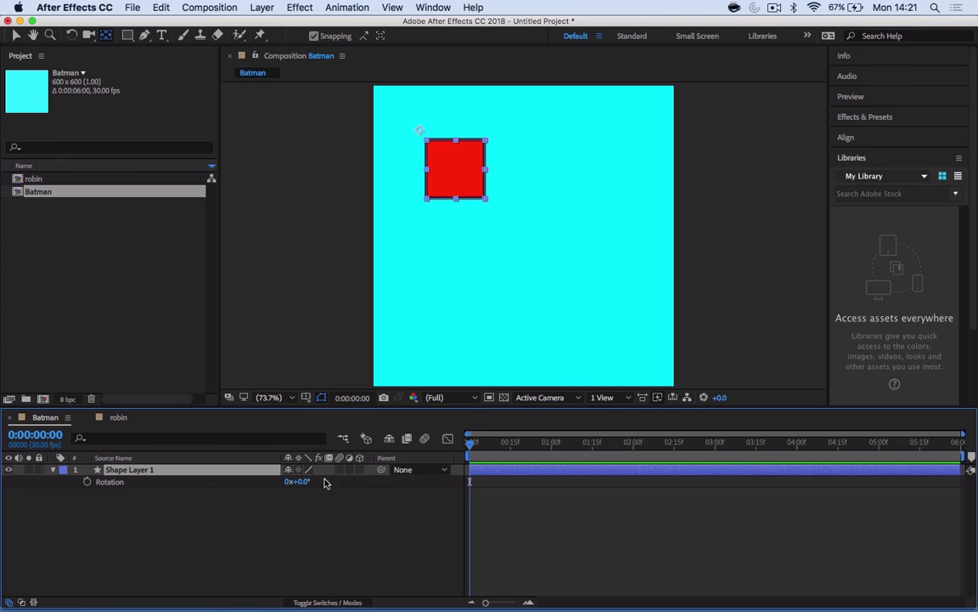
{"action": "left_click_drag", "start_coordinate": [303, 485], "coordinate": [353, 515]}
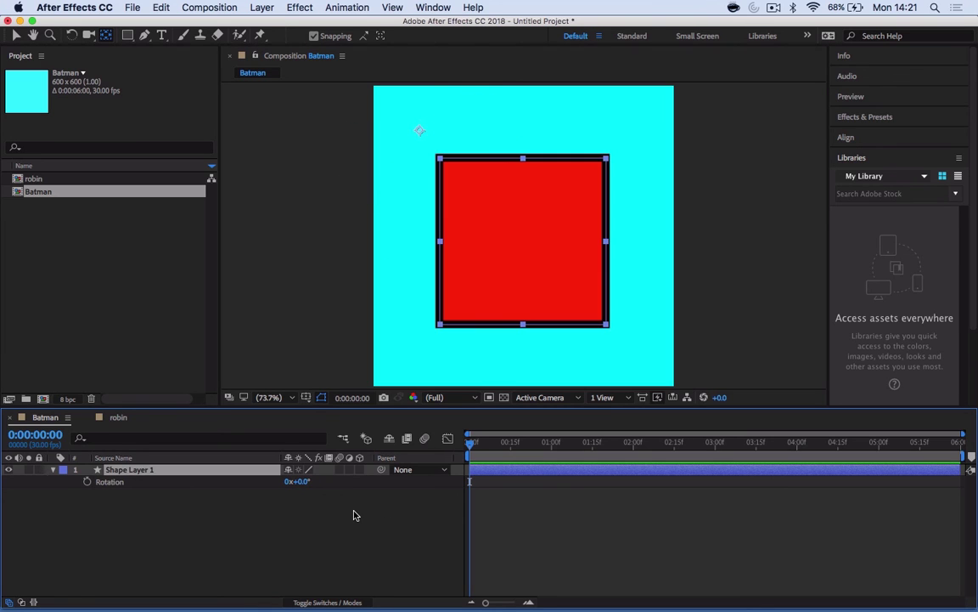
{"action": "left_click", "coordinate": [418, 134]}
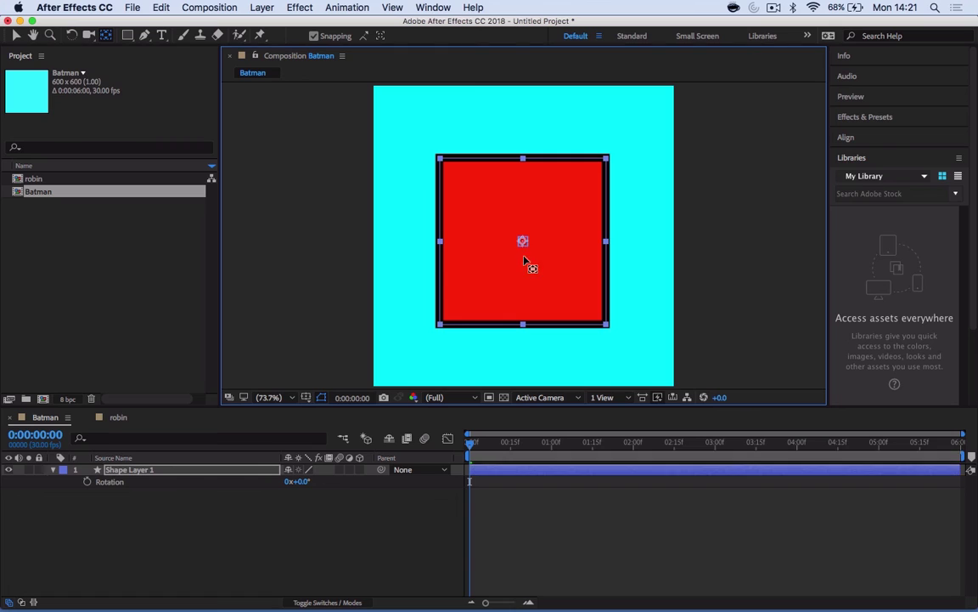